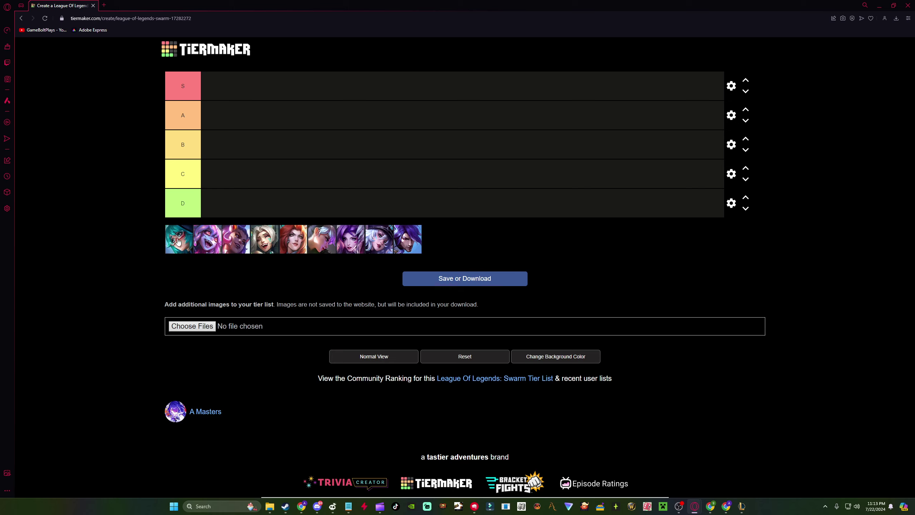
Step: Place the teal-haired champion in C, the pink-haired one in A, and the white-haired one in B
mouse_move(178, 242)
mouse_down()
mouse_move(200, 214)
mouse_move(221, 153)
mouse_up()
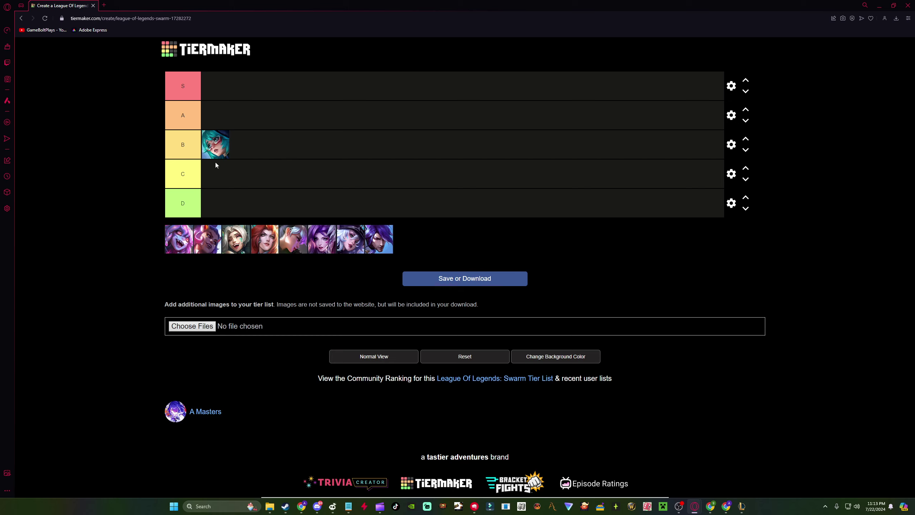
drag(216, 146, 211, 180)
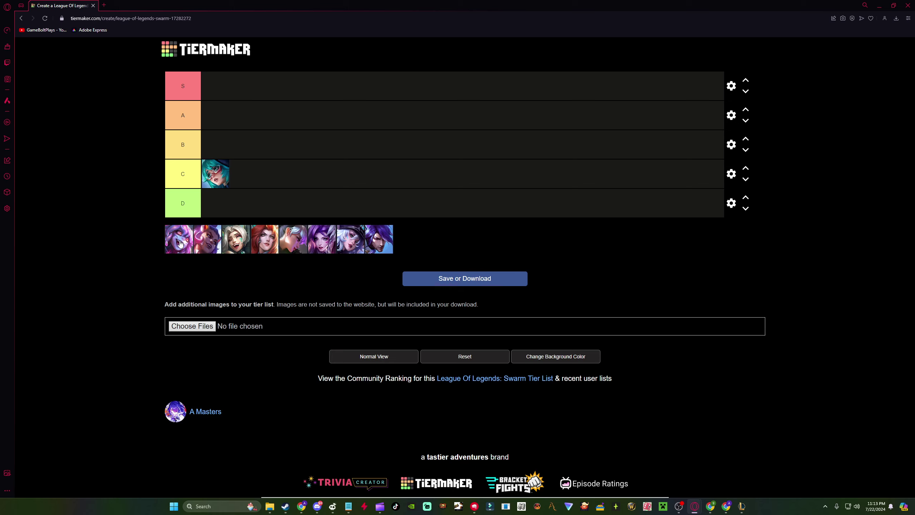
mouse_move(180, 244)
mouse_down()
mouse_move(229, 148)
mouse_move(232, 122)
mouse_up()
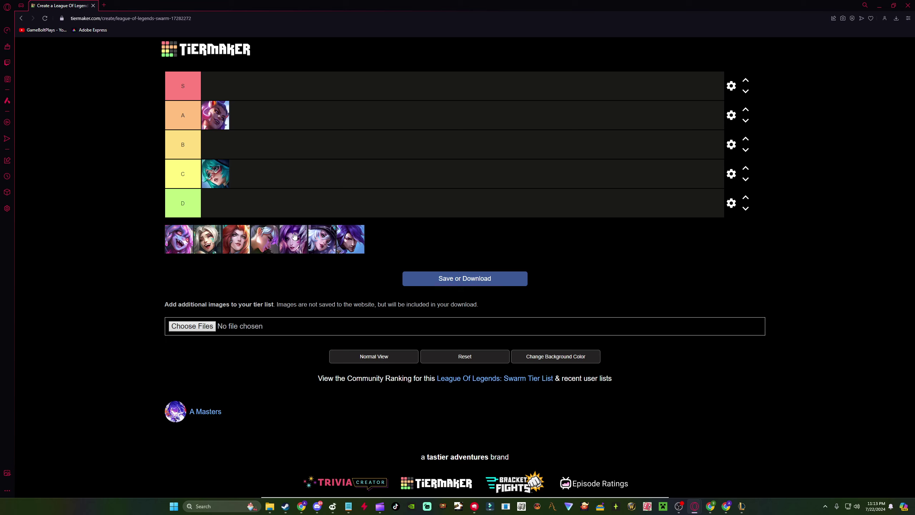
mouse_move(208, 241)
mouse_down()
mouse_move(238, 171)
mouse_move(216, 193)
mouse_move(245, 183)
mouse_move(241, 145)
mouse_up()
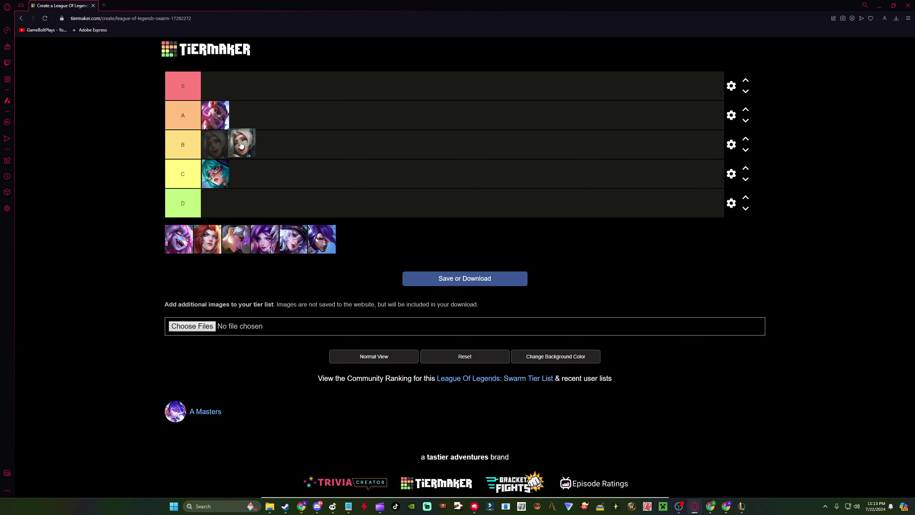
drag(241, 144, 240, 145)
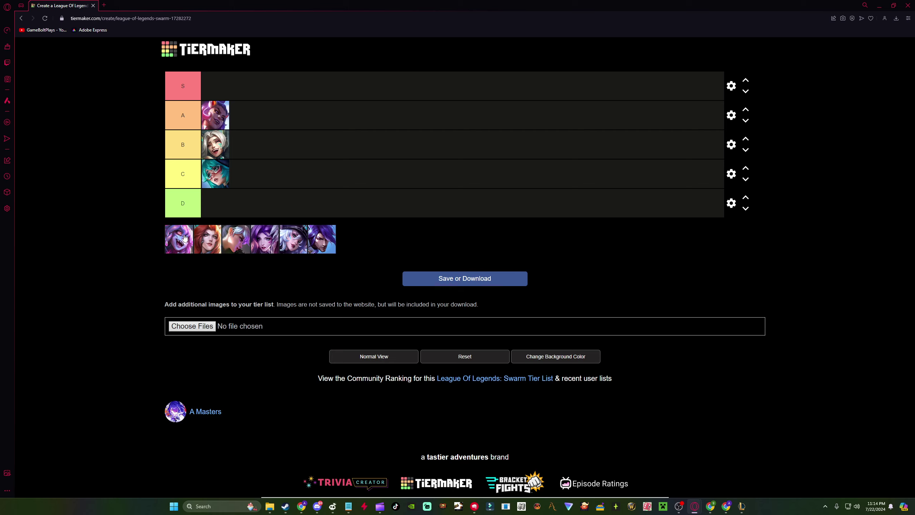
Step: Put a second champion beside the first in A, then the red-haired and silver-haired champions in S
drag(185, 237, 262, 124)
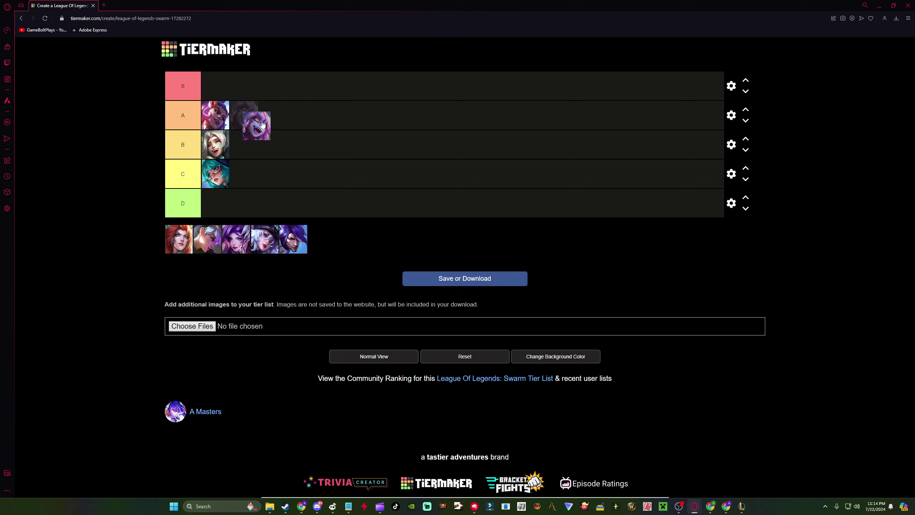
drag(263, 124, 262, 119)
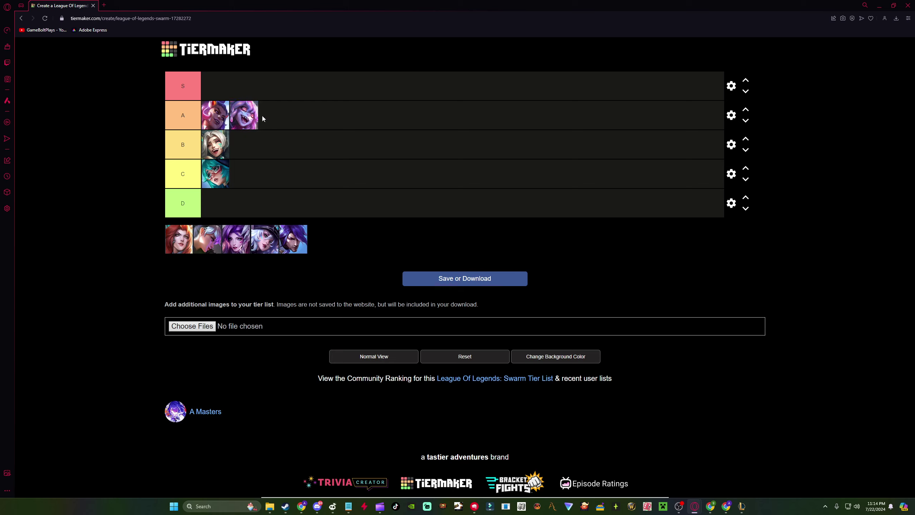
drag(184, 238, 224, 89)
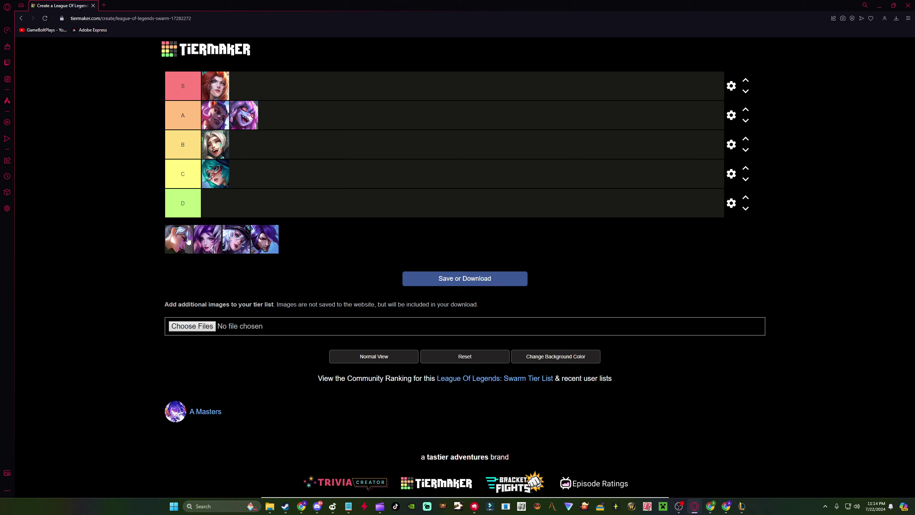
drag(188, 240, 244, 86)
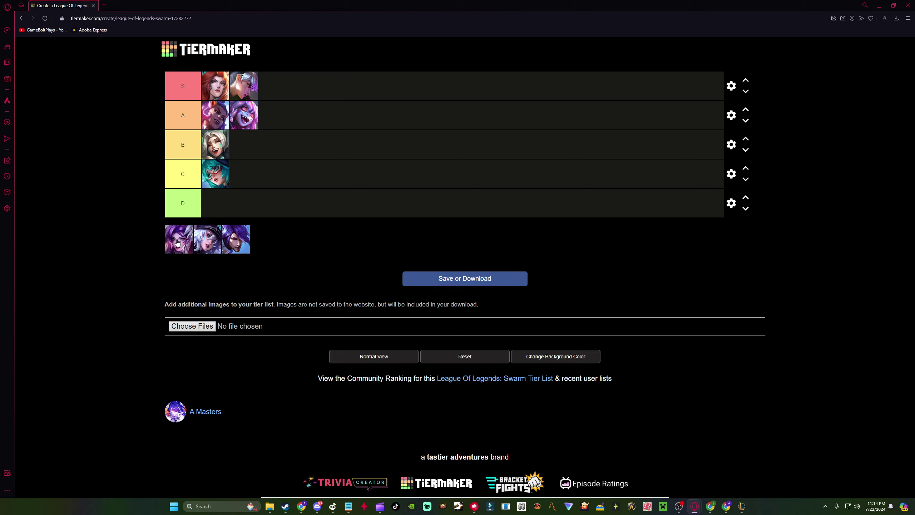
Step: Add a third champion to A and a new front champion to S, with the silver-haired champion last in S
mouse_move(179, 240)
mouse_down()
mouse_move(278, 115)
mouse_move(301, 125)
mouse_up()
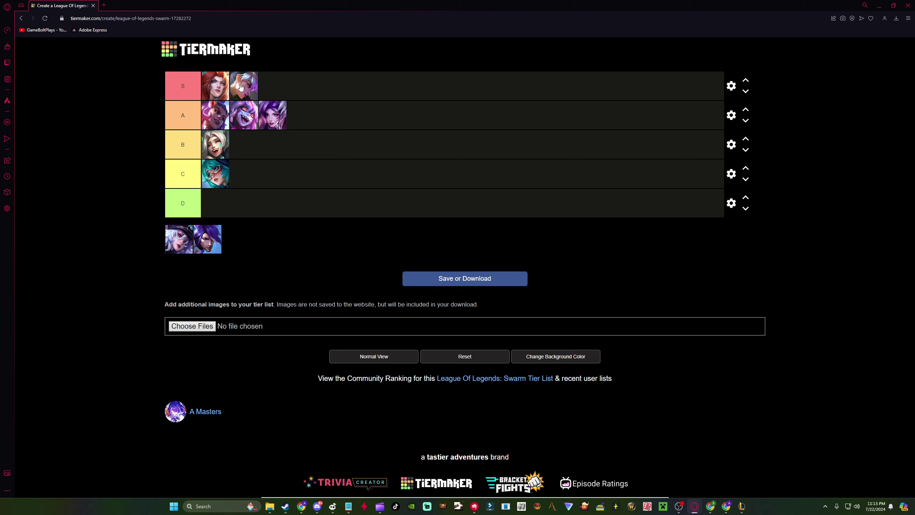
drag(240, 87, 215, 86)
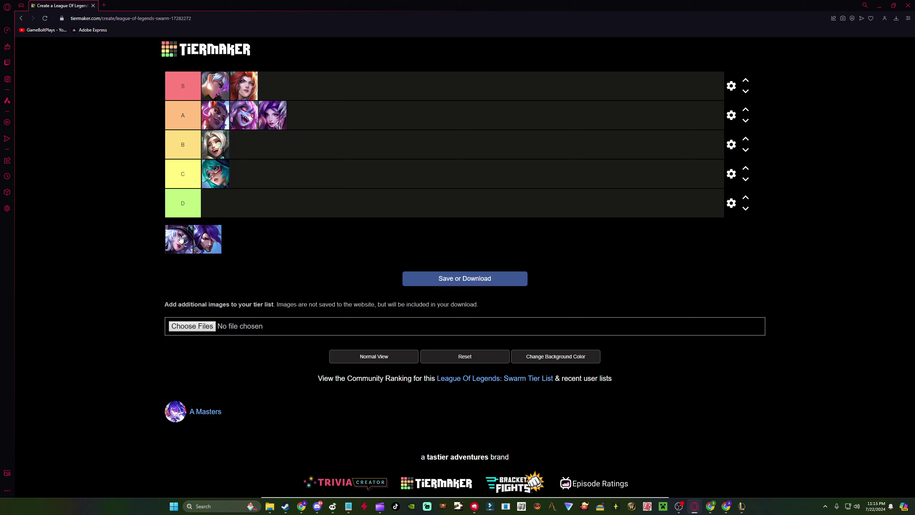
mouse_move(181, 239)
mouse_down()
mouse_move(288, 111)
mouse_move(205, 83)
mouse_up()
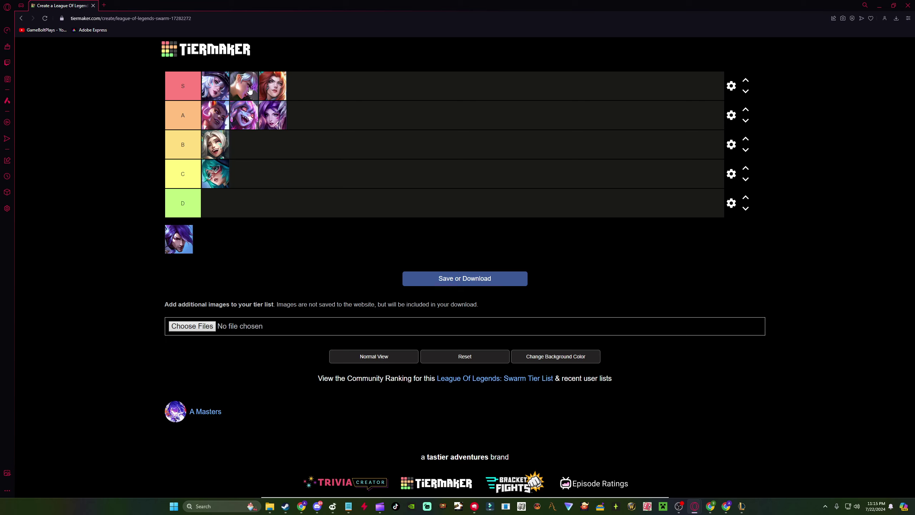
drag(246, 90, 303, 92)
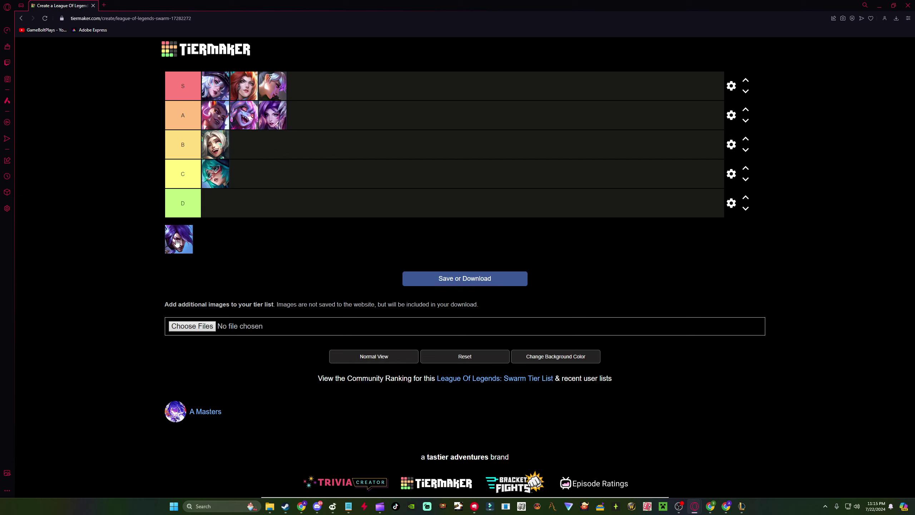
Step: Rank the purple-haired champion first in the C tier, ahead of the teal-haired one
mouse_move(177, 242)
mouse_down()
mouse_move(228, 215)
mouse_move(255, 181)
mouse_up()
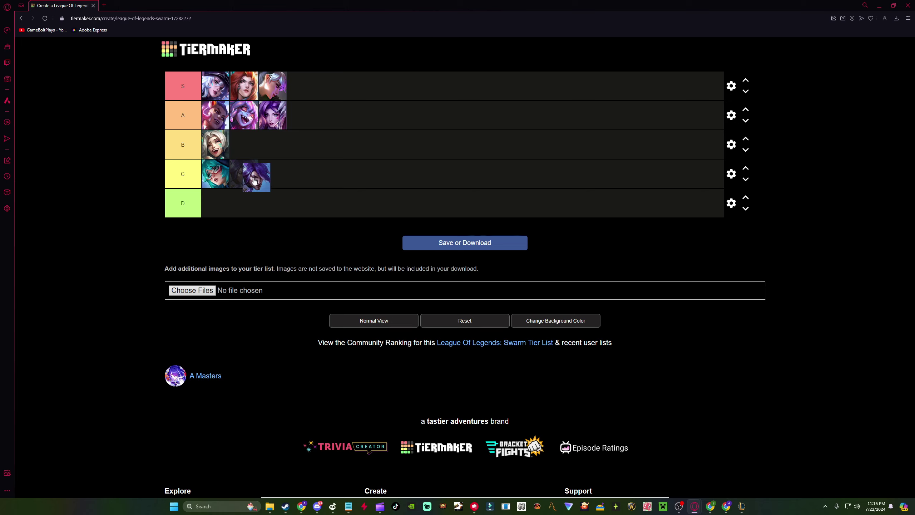
mouse_move(255, 180)
mouse_down()
mouse_move(259, 153)
mouse_move(235, 198)
mouse_move(263, 144)
mouse_move(301, 119)
mouse_up()
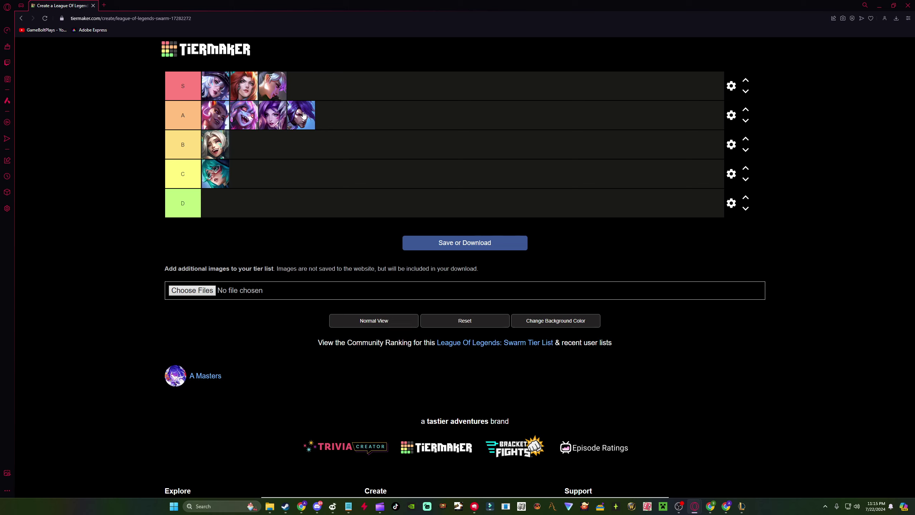
mouse_move(303, 114)
mouse_down()
mouse_move(285, 177)
mouse_move(244, 199)
mouse_up()
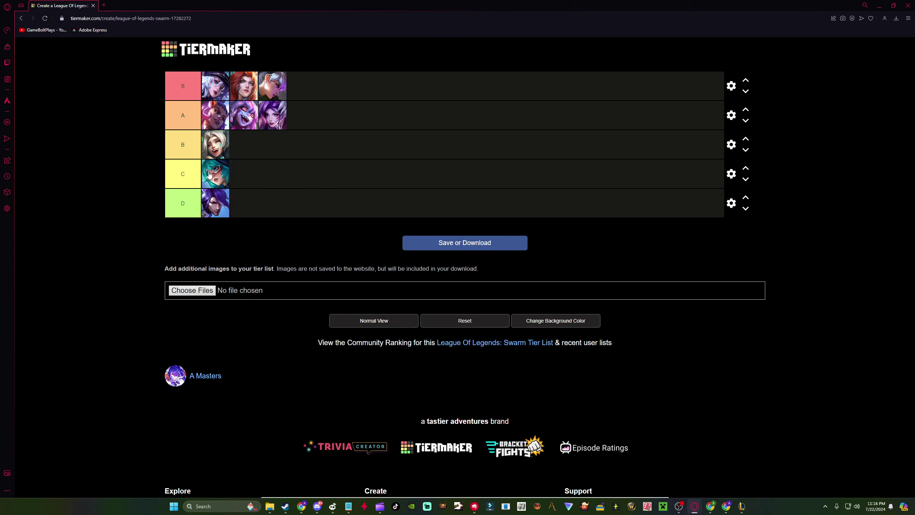
mouse_move(208, 176)
mouse_down()
mouse_move(221, 176)
mouse_move(215, 195)
mouse_move(232, 176)
mouse_move(225, 189)
mouse_move(217, 173)
mouse_up()
click(231, 222)
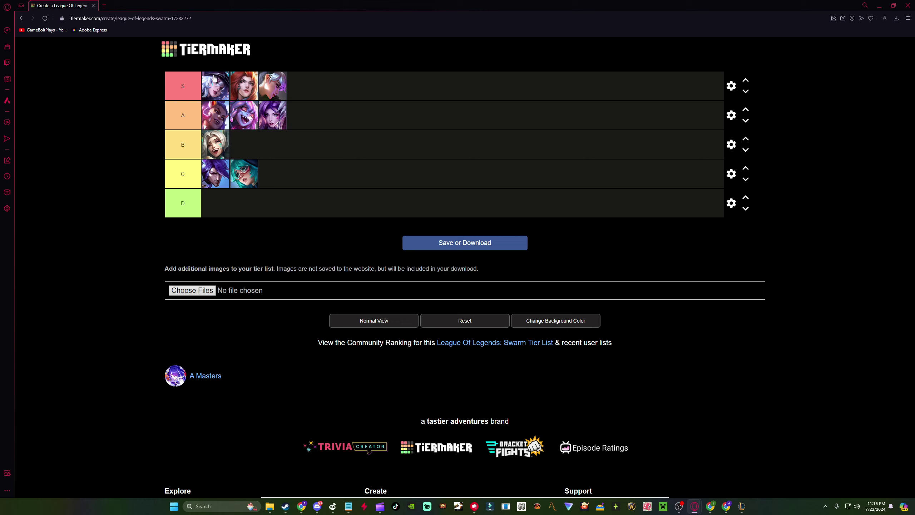